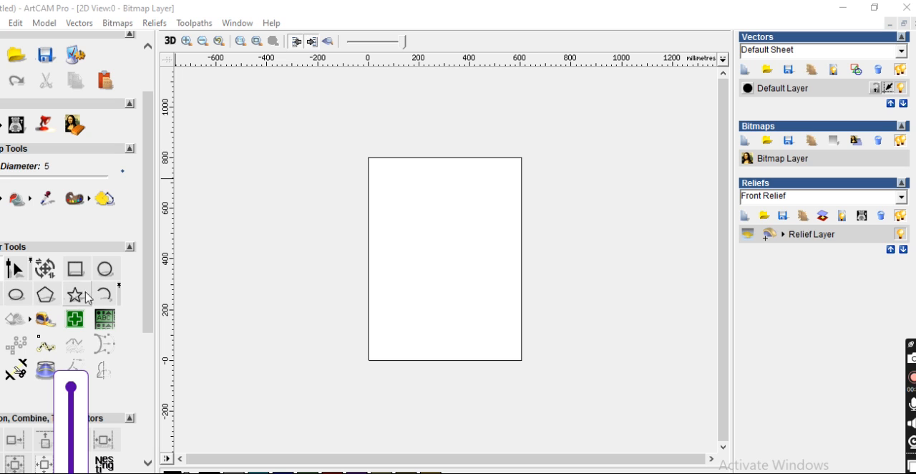
# Draw a vertical line about 190 mm long in the upper half of the page with the polyline tool.
pyautogui.click(108, 289)
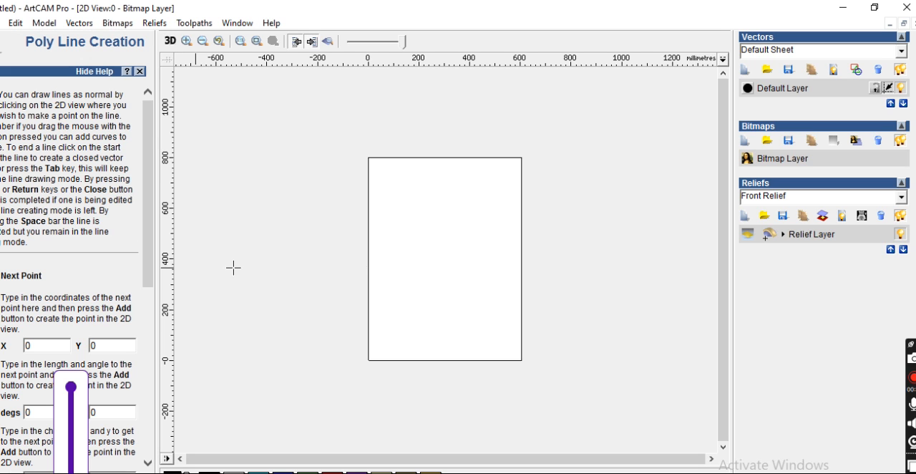
pyautogui.click(424, 200)
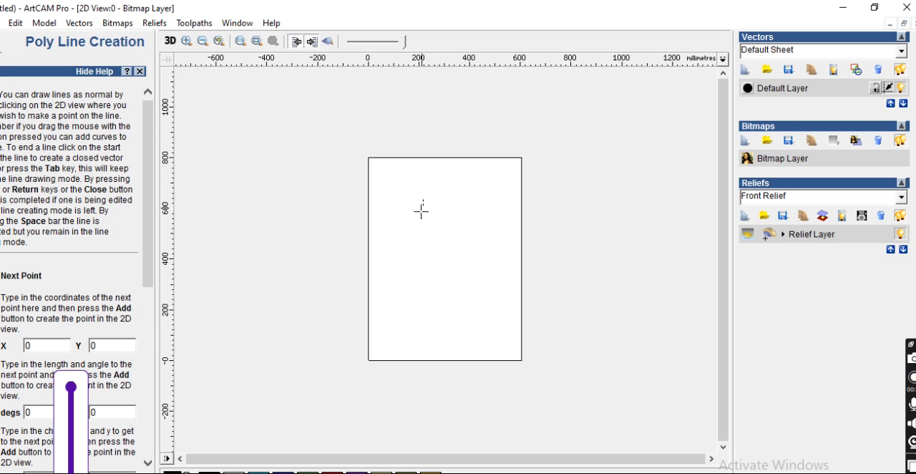
pyautogui.click(425, 249)
pyautogui.press('Return')
# Draw a clockwise start-end-point arc from the vertical line's top end, about 60 mm wide with a radius of about 35 mm, bulging upwards.
pyautogui.scroll(2, 434, 217)
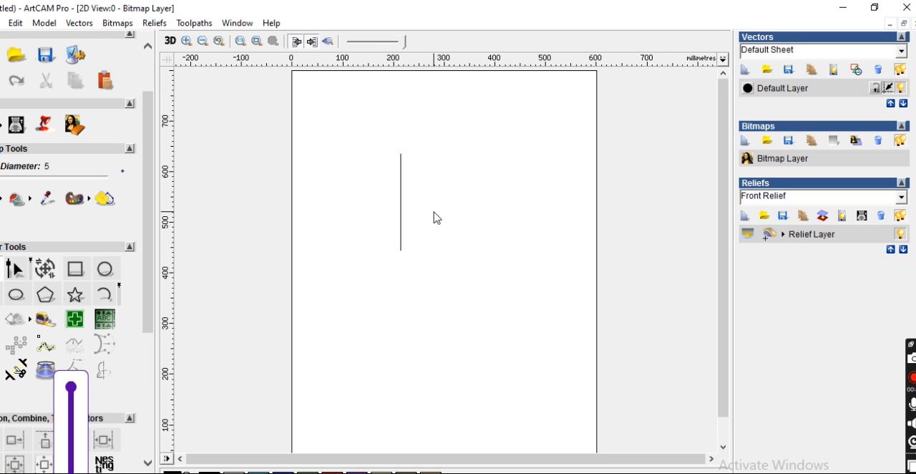
pyautogui.click(105, 294)
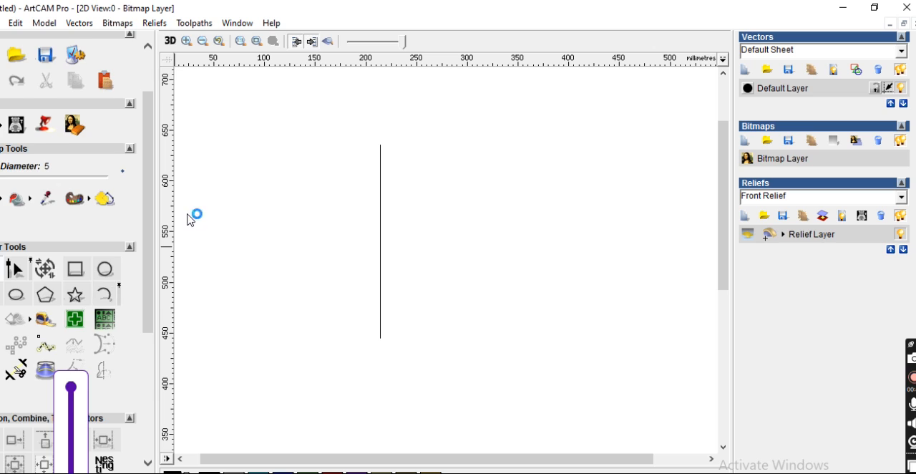
pyautogui.click(379, 147)
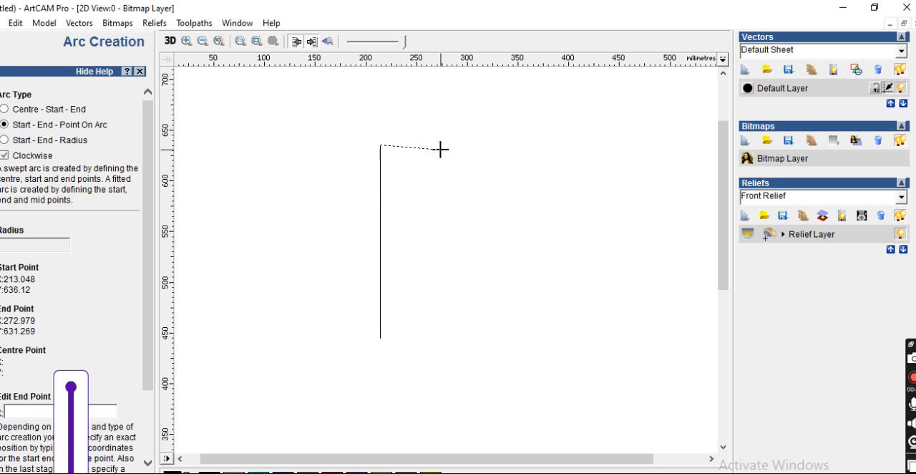
pyautogui.click(441, 149)
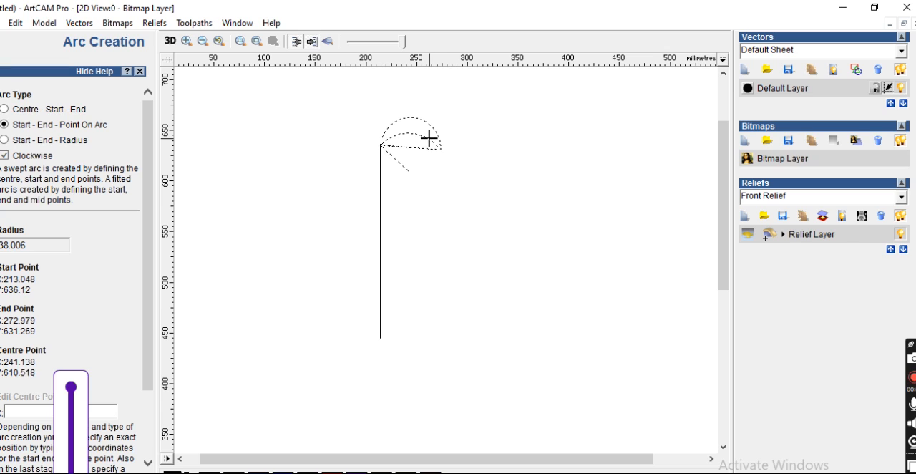
pyautogui.click(428, 136)
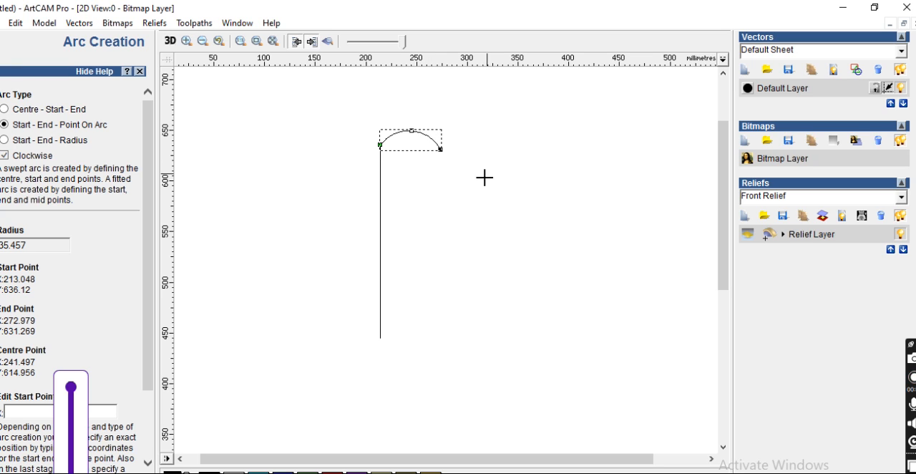
pyautogui.scroll(-1, 358, 235)
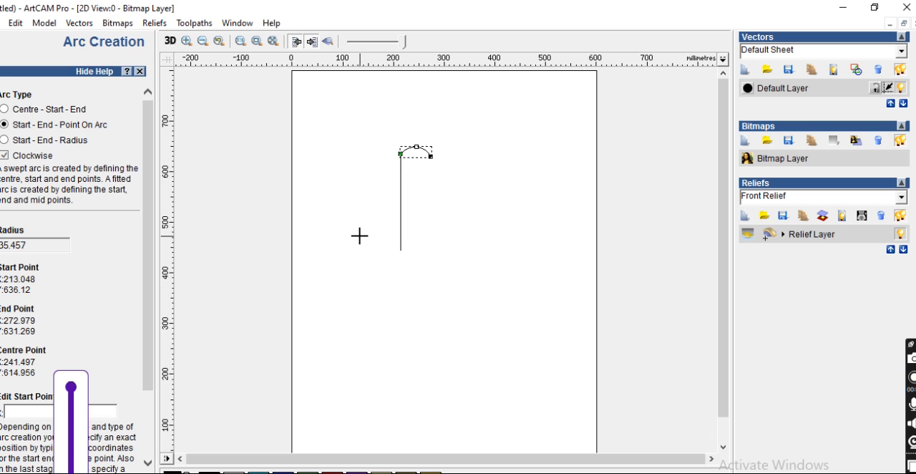
pyautogui.scroll(-3, 75, 304)
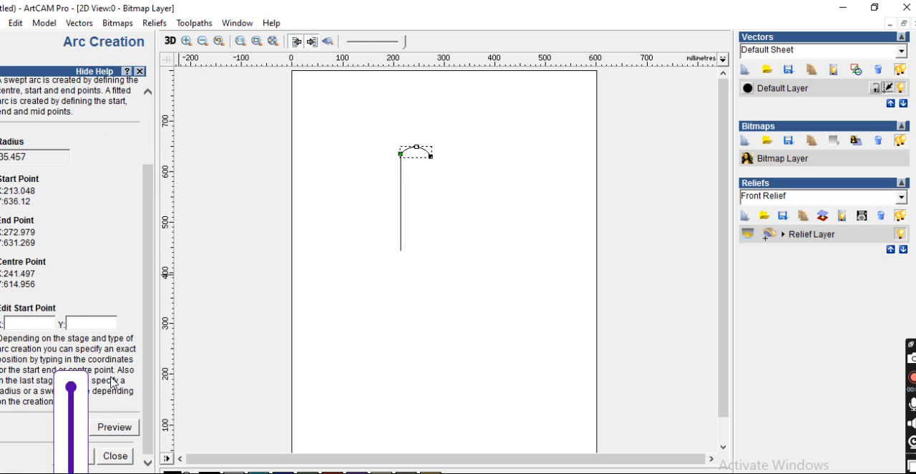
pyautogui.click(115, 456)
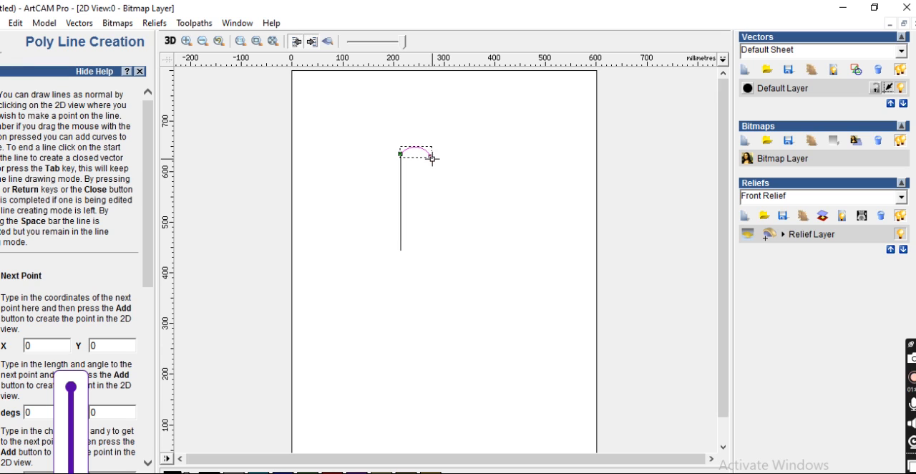
# Draw a straight line from the arc's free end to the lower end of the vertical line.
pyautogui.click(402, 249)
pyautogui.press('Return')
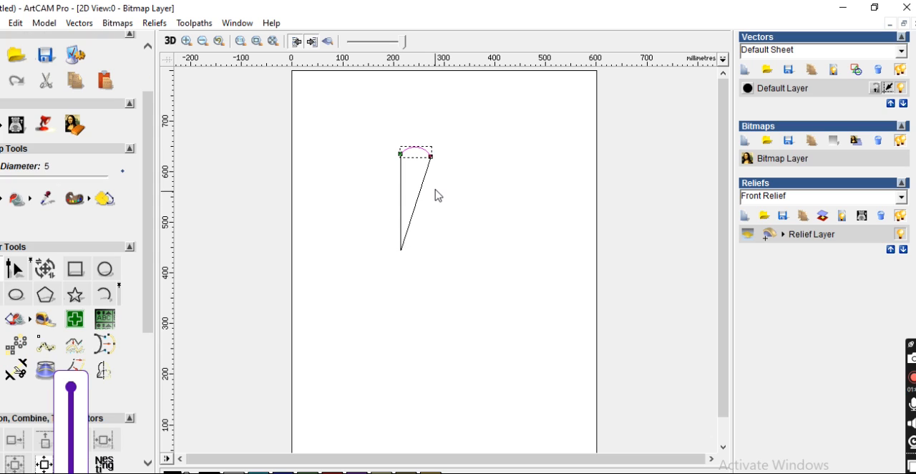
pyautogui.click(480, 194)
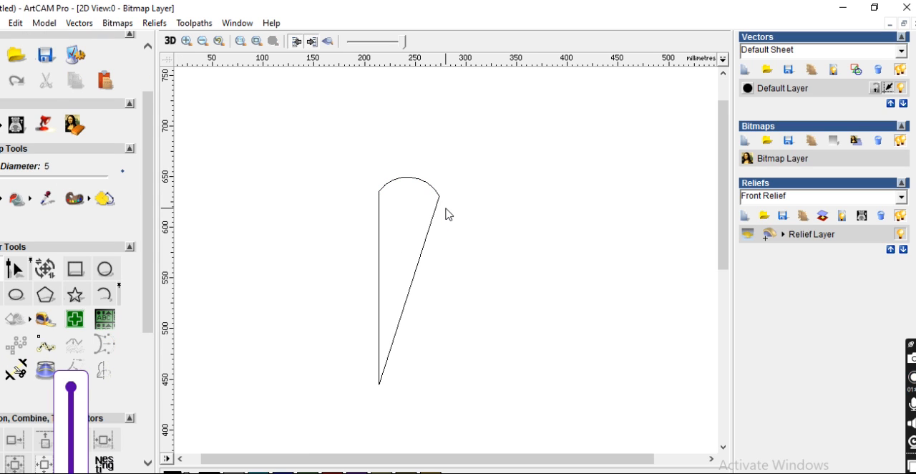
# Use node editing to move the arc's right end node slightly down and inwards onto the slanted line.
pyautogui.click(431, 157)
pyautogui.scroll(2, 427, 168)
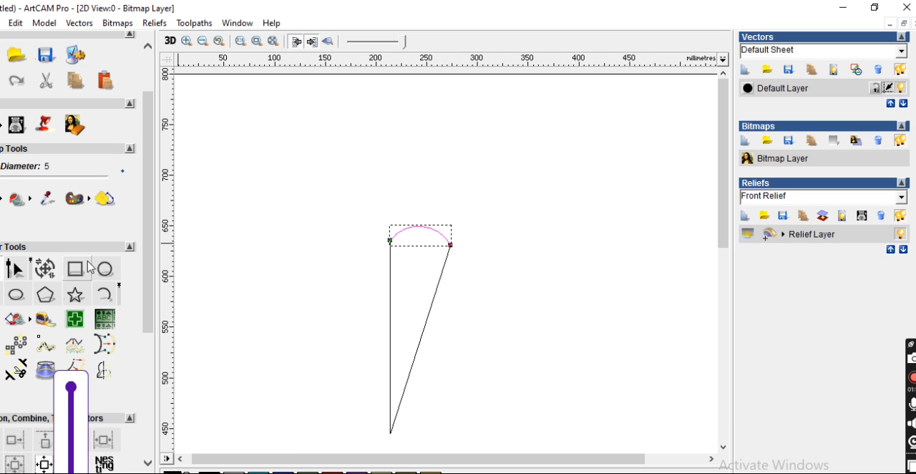
pyautogui.click(15, 268)
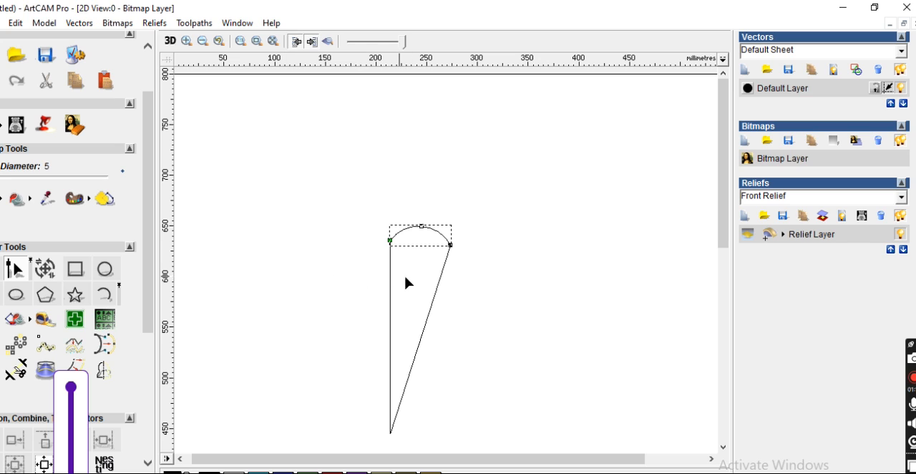
pyautogui.scroll(2, 435, 294)
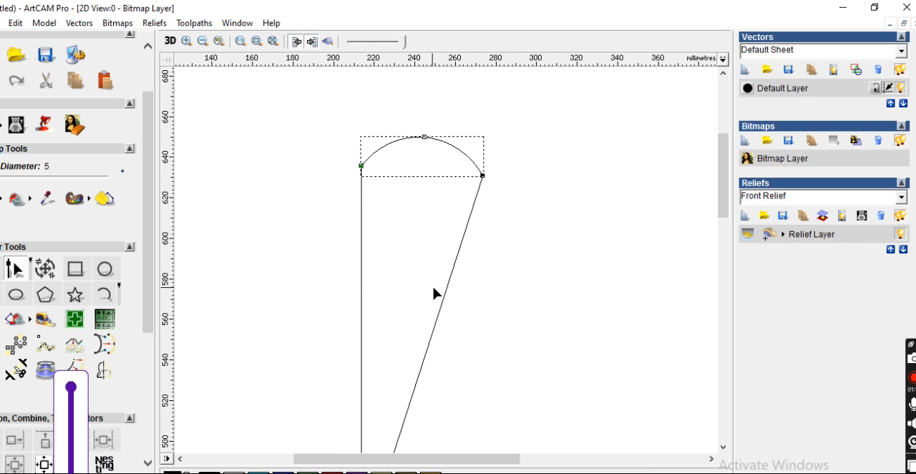
pyautogui.click(484, 176)
pyautogui.moveTo(484, 177); pyautogui.dragTo(481, 185)
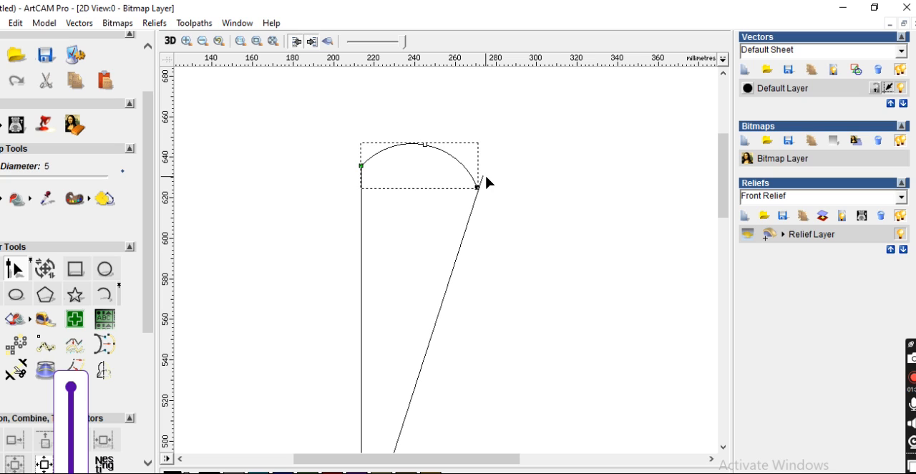
# Move the slanted line's upper end node down to meet the arc's right end.
pyautogui.click(484, 176)
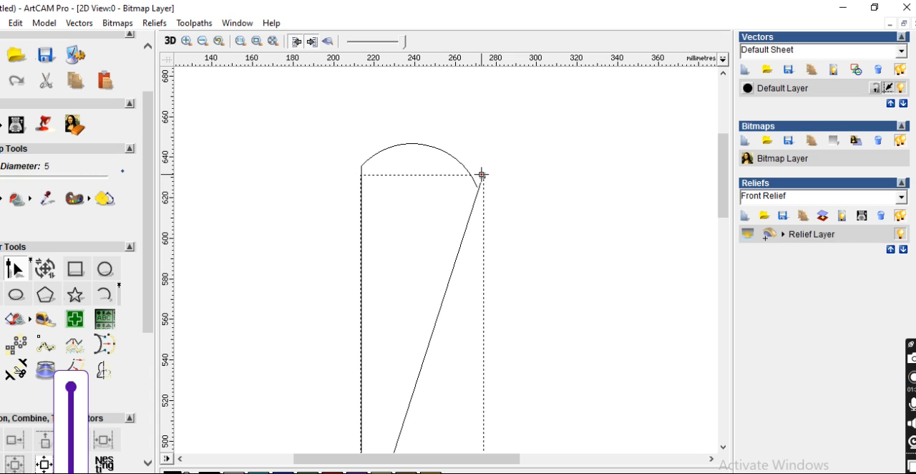
pyautogui.moveTo(482, 175); pyautogui.dragTo(478, 186)
pyautogui.click(418, 167)
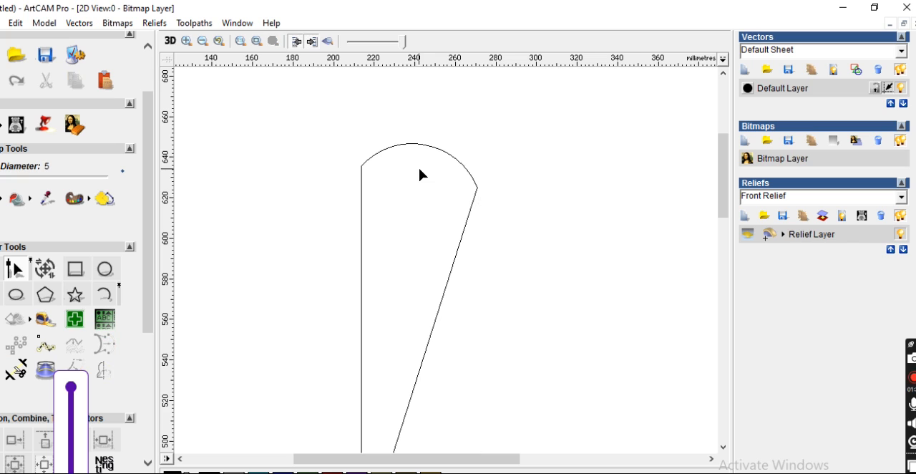
pyautogui.scroll(-1, 474, 192)
pyautogui.moveTo(345, 188); pyautogui.dragTo(538, 435)
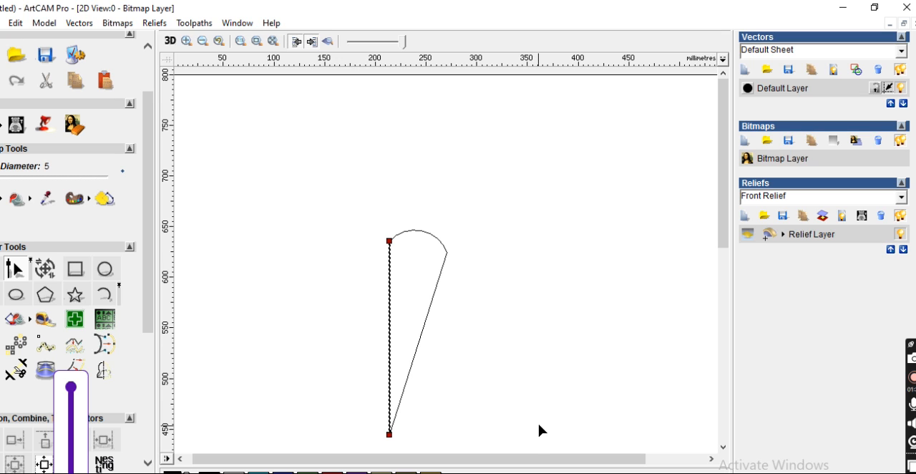
pyautogui.rightClick(517, 207)
pyautogui.click(437, 205)
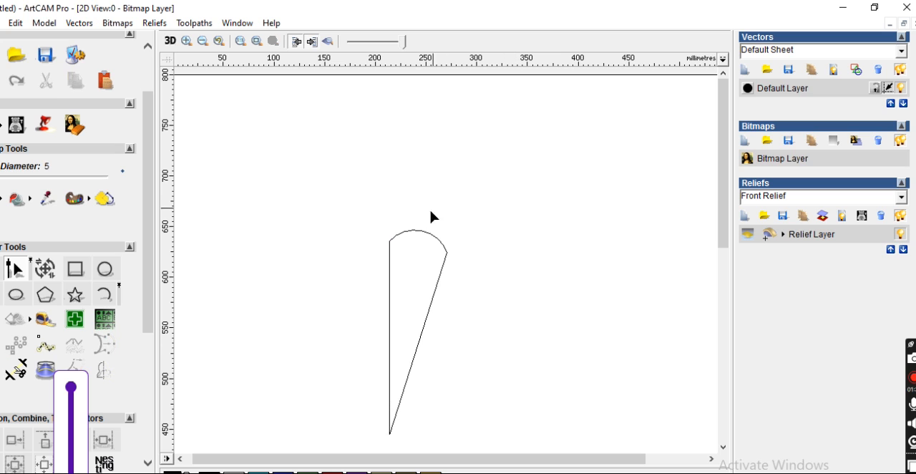
pyautogui.moveTo(336, 185); pyautogui.dragTo(560, 461)
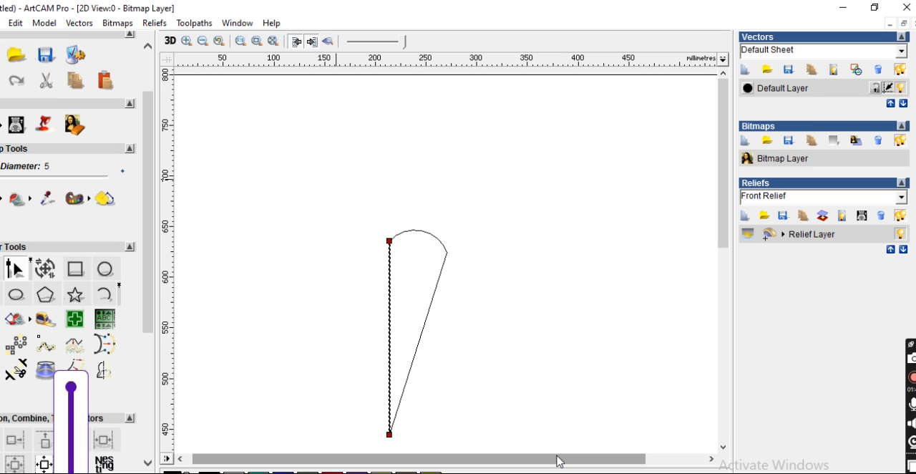
pyautogui.click(406, 145)
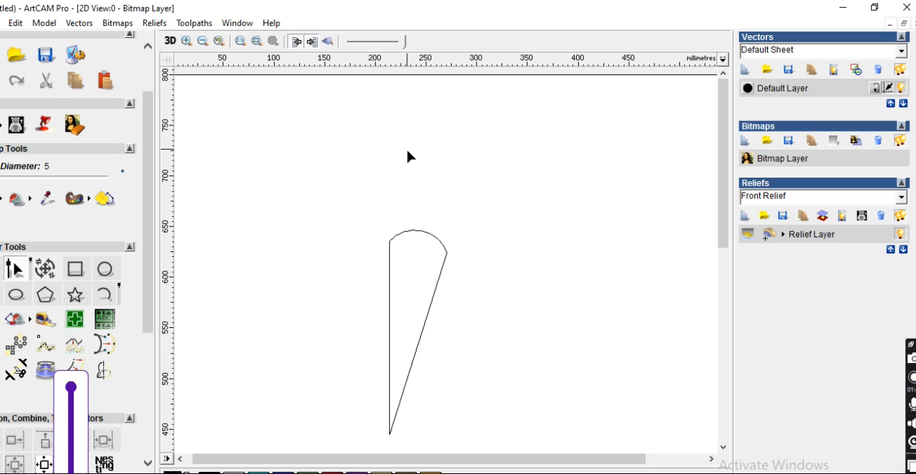
# Join the arc and the two lines into a single closed petal vector with a 0.01 tolerance and leave it selected.
pyautogui.rightClick(401, 137)
pyautogui.click(312, 137)
pyautogui.scroll(-1, 399, 258)
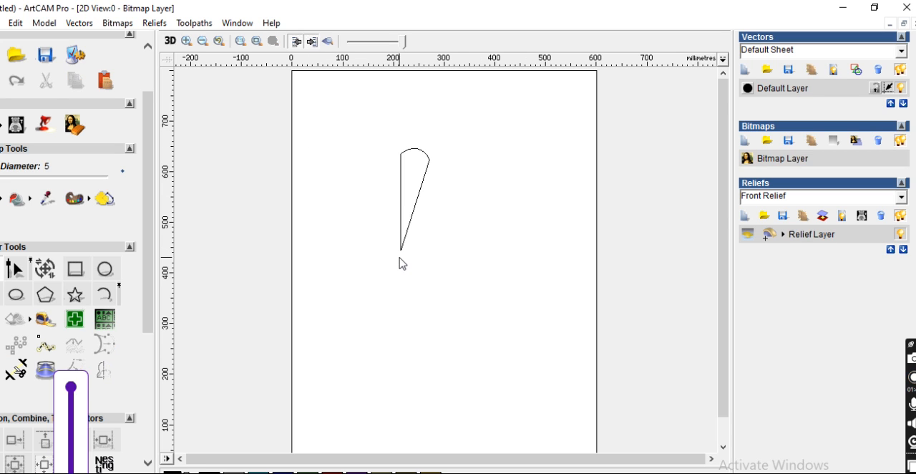
pyautogui.moveTo(378, 124); pyautogui.dragTo(494, 293)
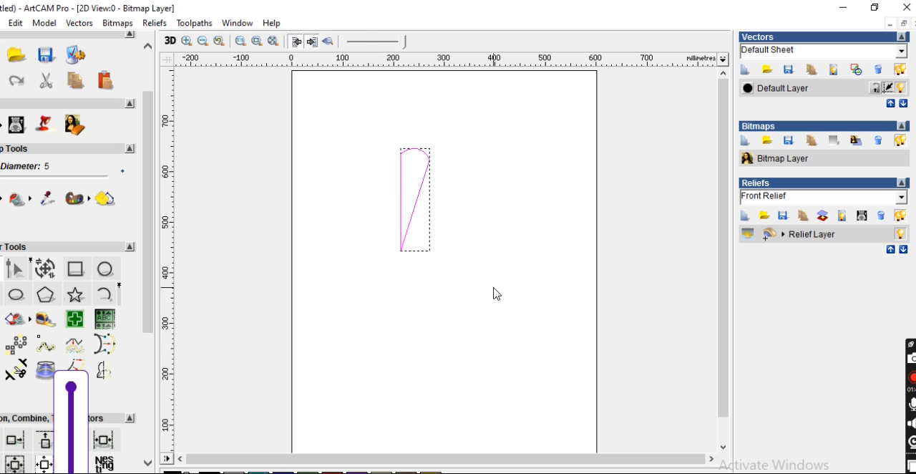
pyautogui.press('j')
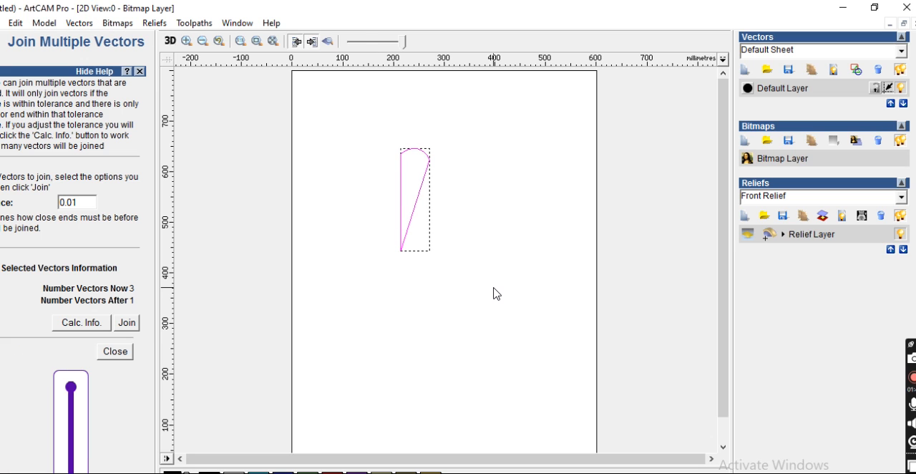
pyautogui.click(127, 323)
pyautogui.scroll(1, 429, 200)
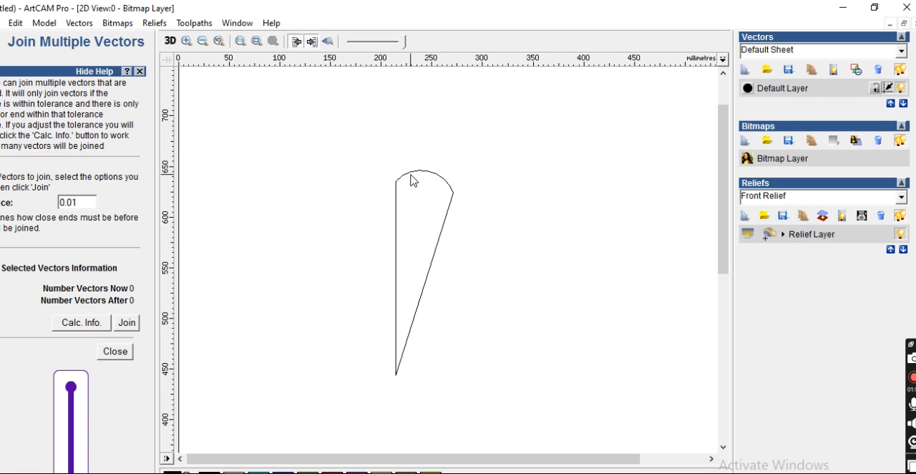
pyautogui.click(410, 174)
pyautogui.scroll(-1, 410, 174)
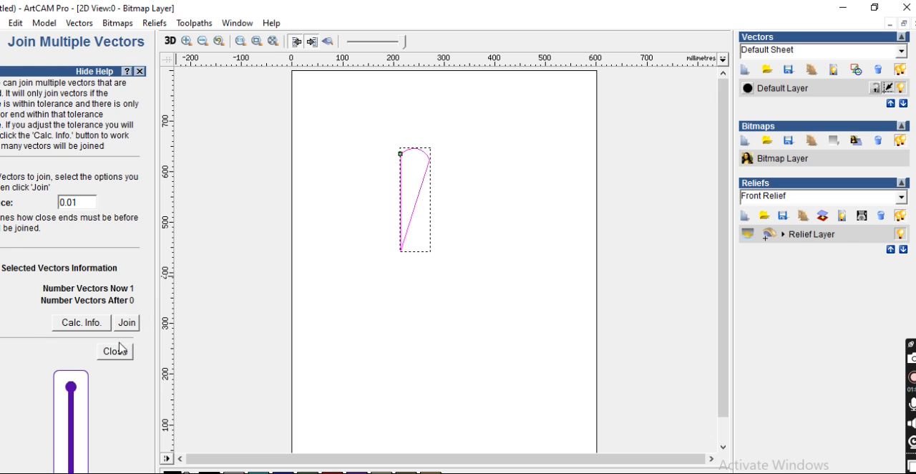
pyautogui.click(116, 353)
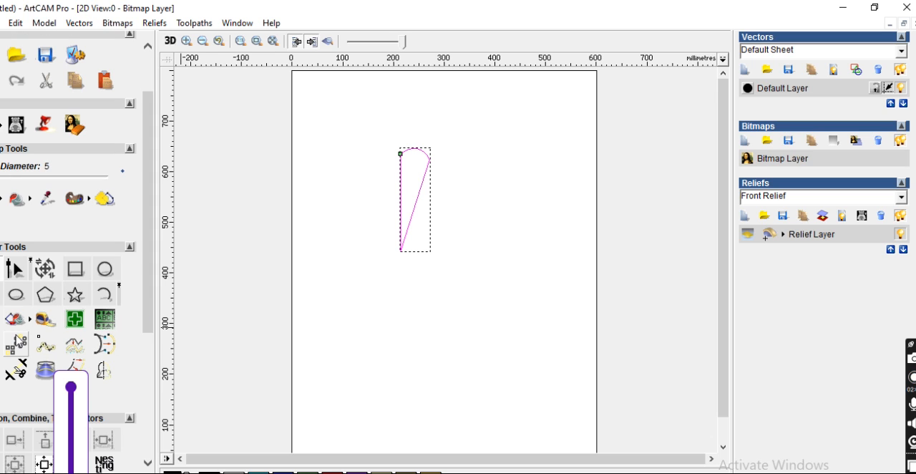
# Rotate-copy the petal around its pointed lower tip with a total angle of 360 degrees and 15 objects.
pyautogui.click(16, 346)
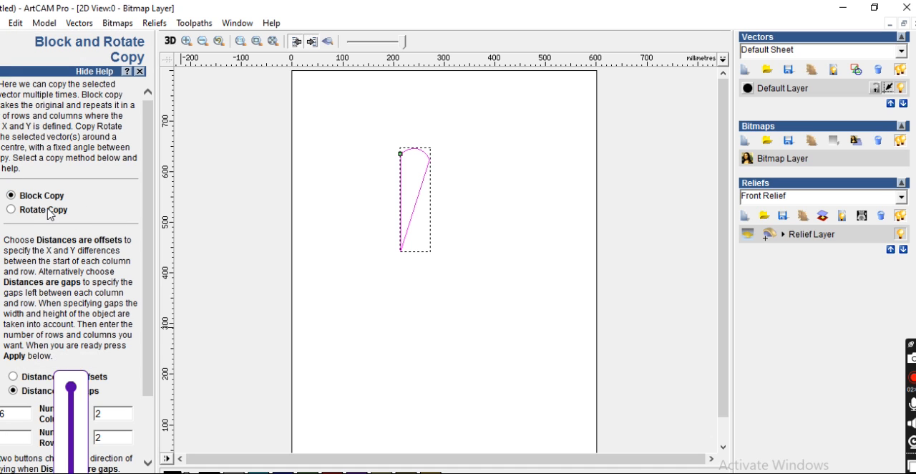
pyautogui.click(16, 210)
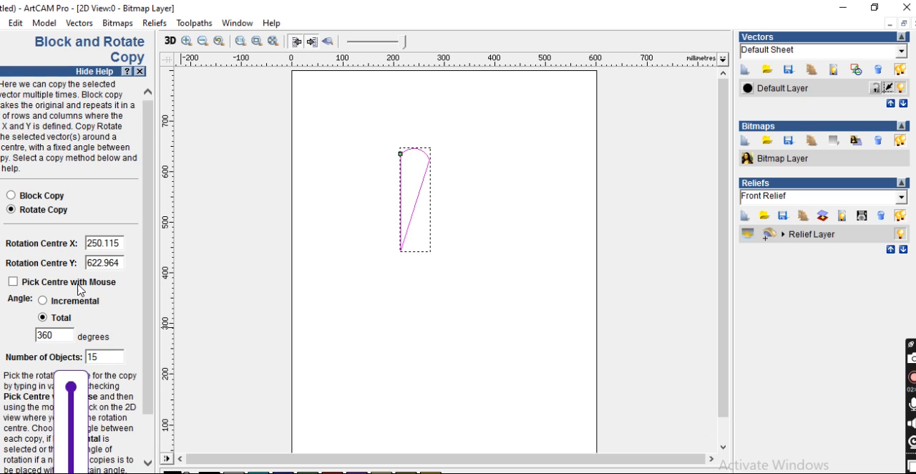
pyautogui.scroll(-1, 71, 287)
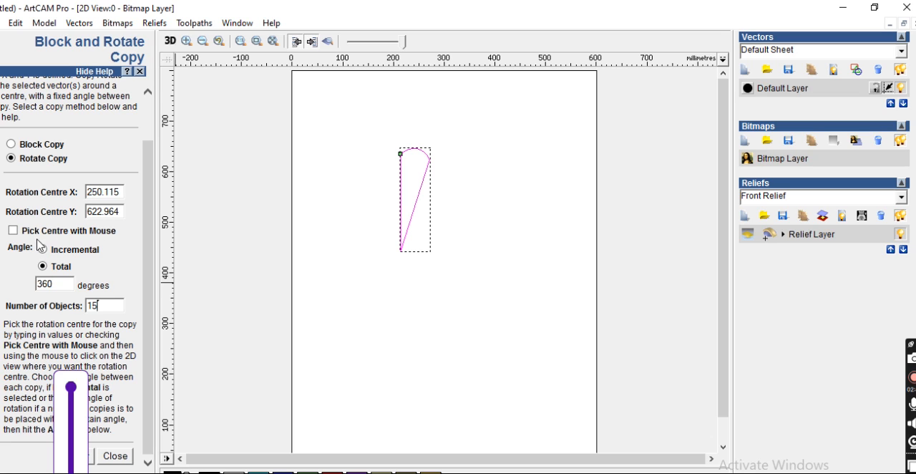
pyautogui.click(13, 231)
pyautogui.scroll(3, 431, 270)
pyautogui.scroll(5, 429, 256)
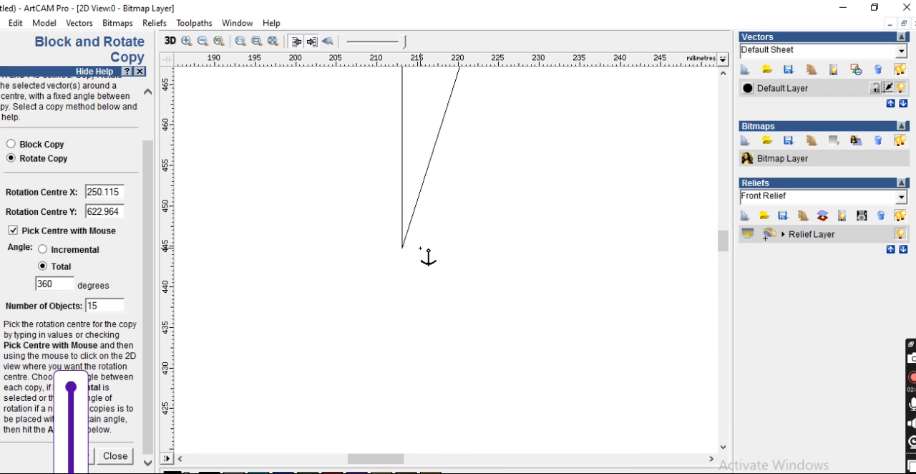
pyautogui.scroll(3, 441, 276)
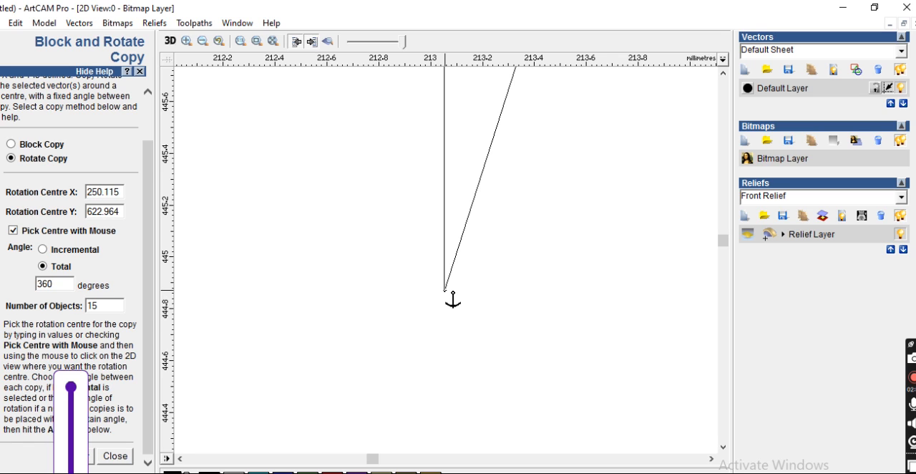
pyautogui.click(445, 290)
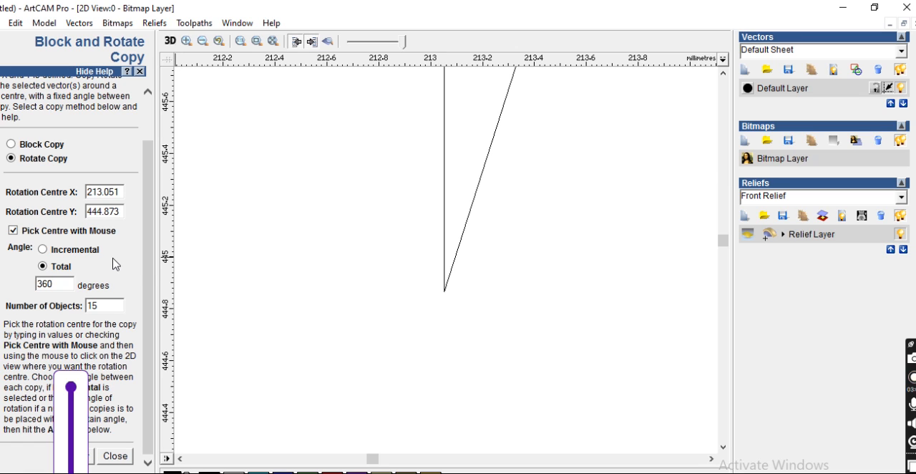
pyautogui.scroll(-3, 194, 247)
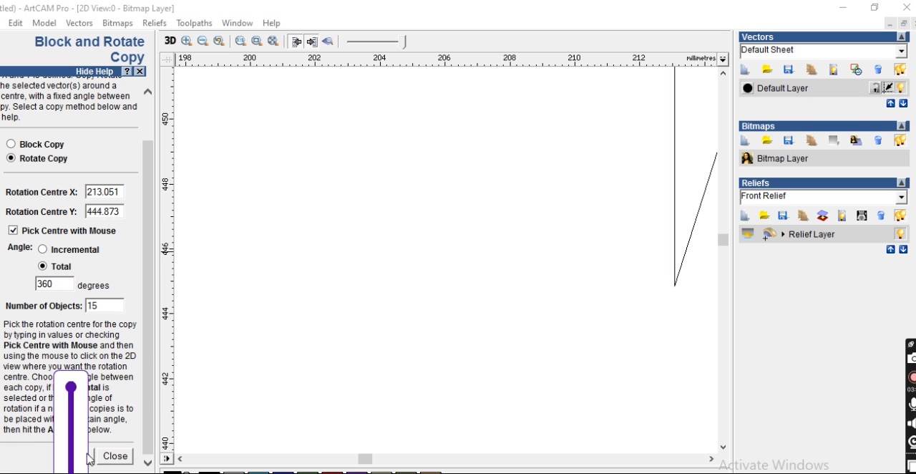
pyautogui.click(92, 457)
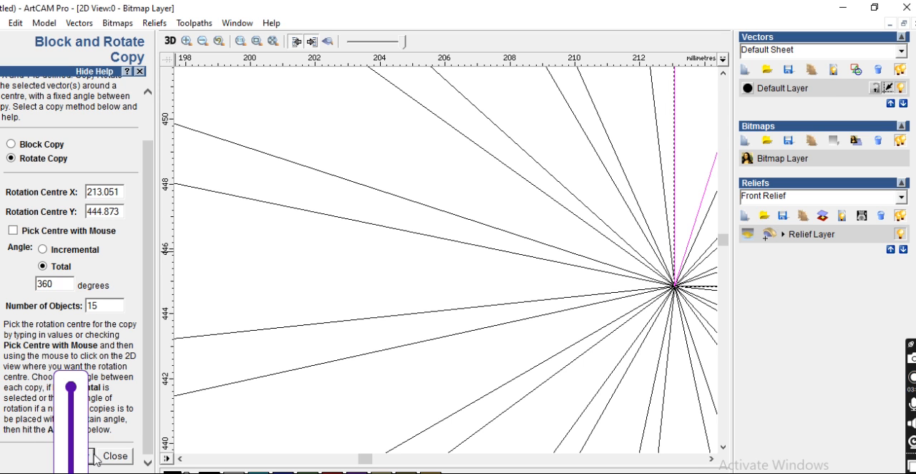
# Select all the flower's petals except the leftmost one and move them about 85 mm right and 35 mm up on the page.
pyautogui.scroll(-5, 436, 301)
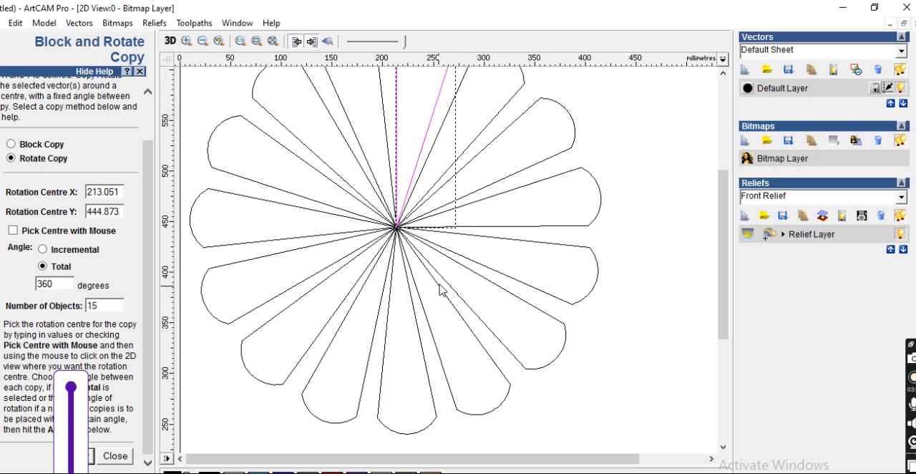
pyautogui.scroll(-2, 439, 295)
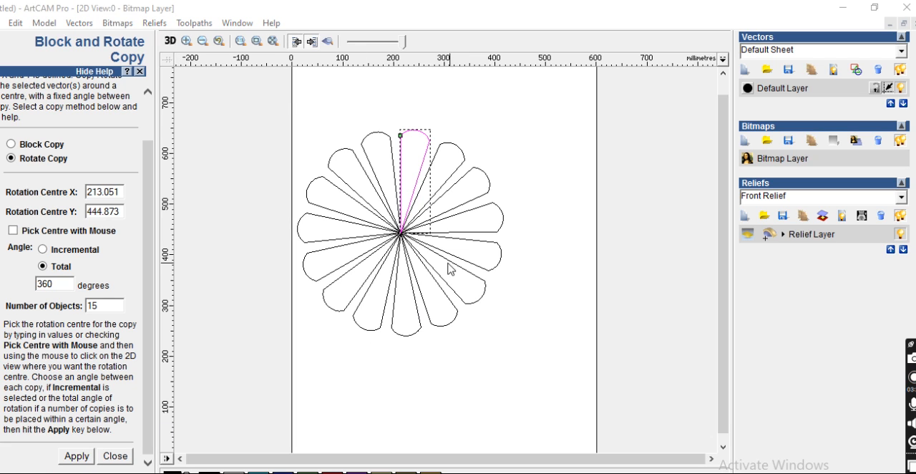
pyautogui.scroll(2, 390, 184)
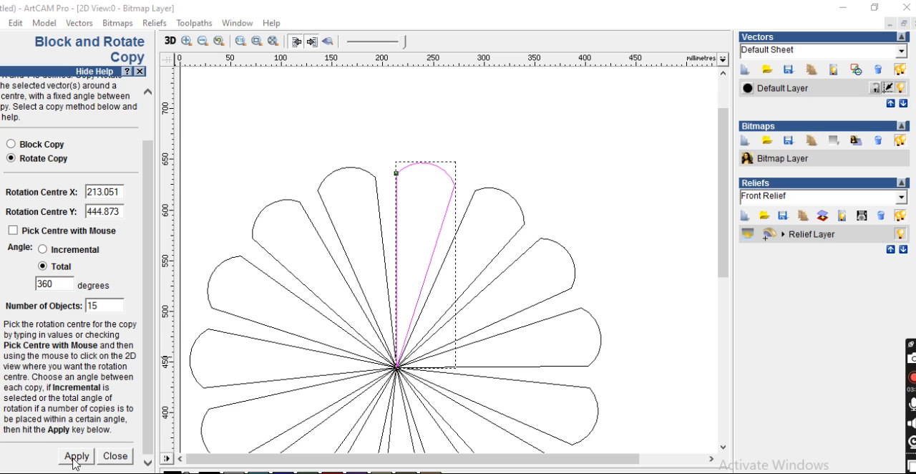
pyautogui.scroll(-1, 376, 296)
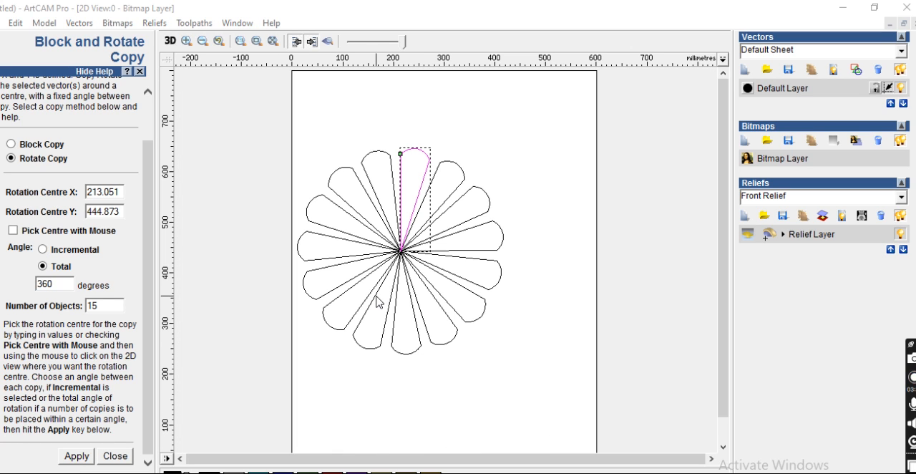
pyautogui.click(405, 100)
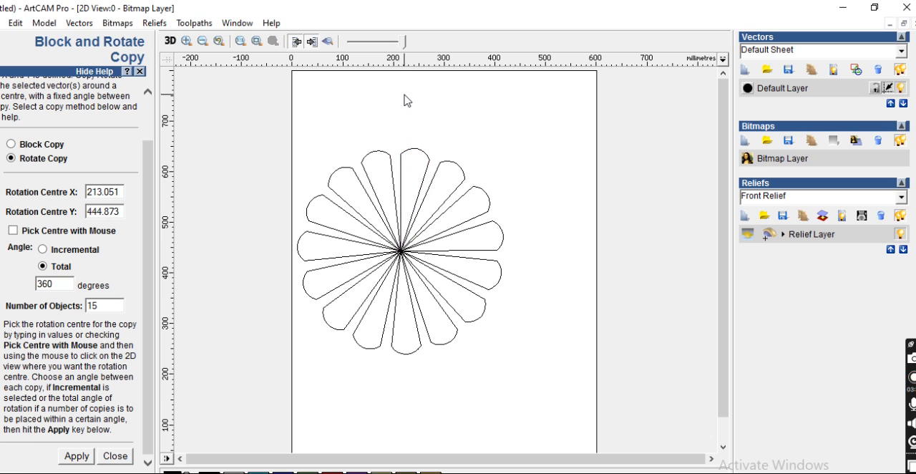
pyautogui.moveTo(298, 119); pyautogui.dragTo(534, 378)
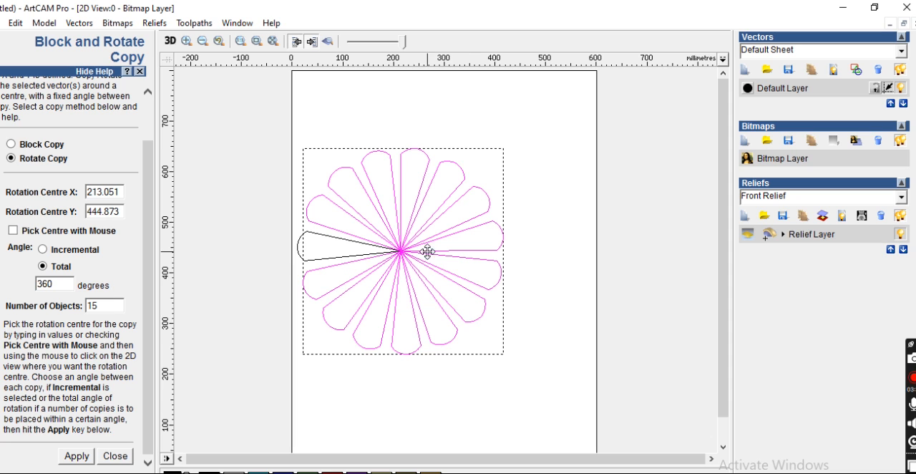
pyautogui.moveTo(415, 252); pyautogui.dragTo(458, 234)
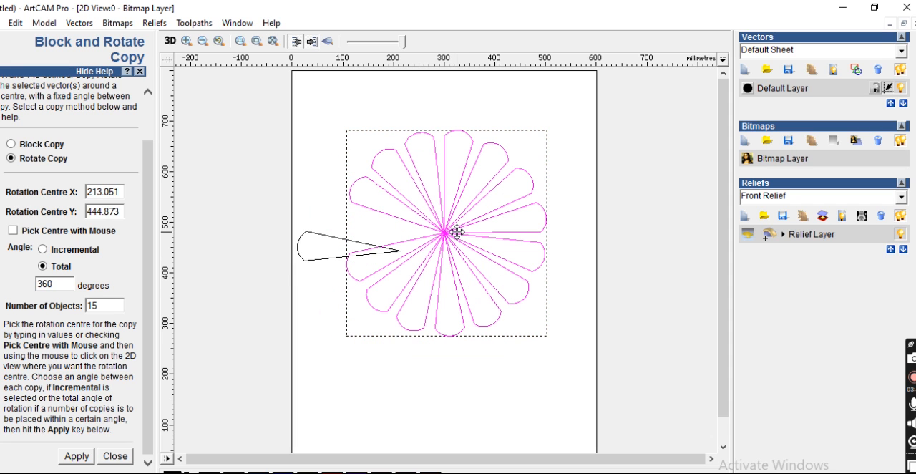